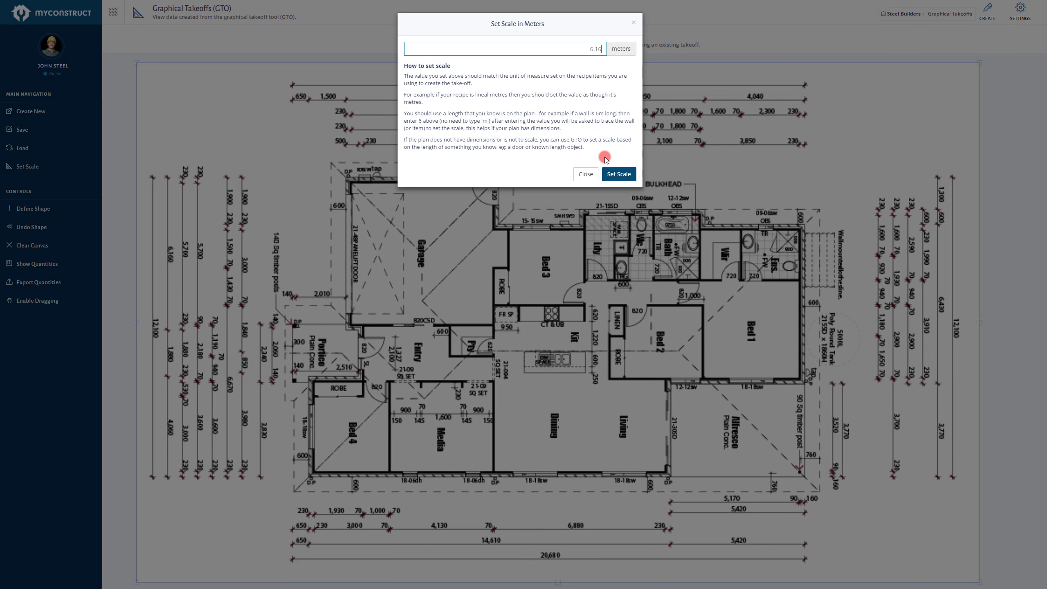
- Set the plan scale to 6.16 meters by tracing the Garage's outer wall below the 6,160 dimension from corner to corner
{"action": "left_click", "coordinate": [616, 173]}
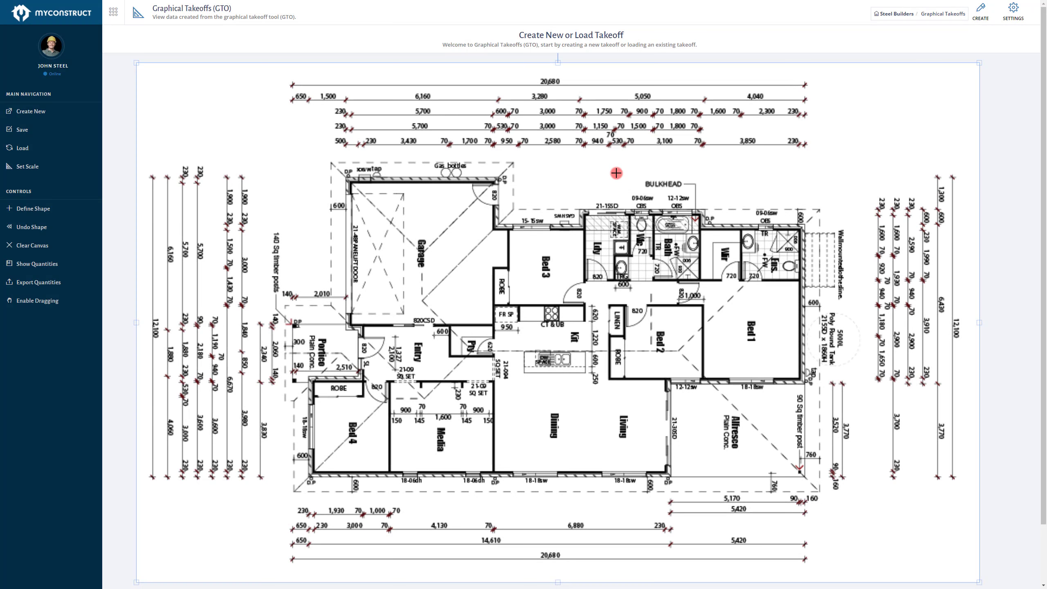
{"action": "left_click", "coordinate": [349, 177]}
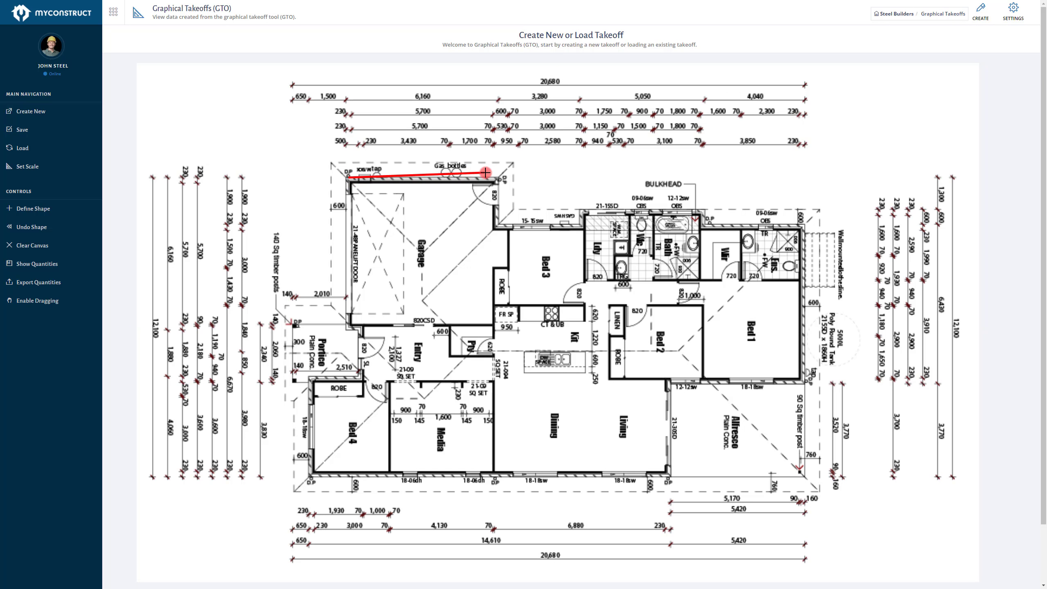
{"action": "left_click", "coordinate": [498, 178]}
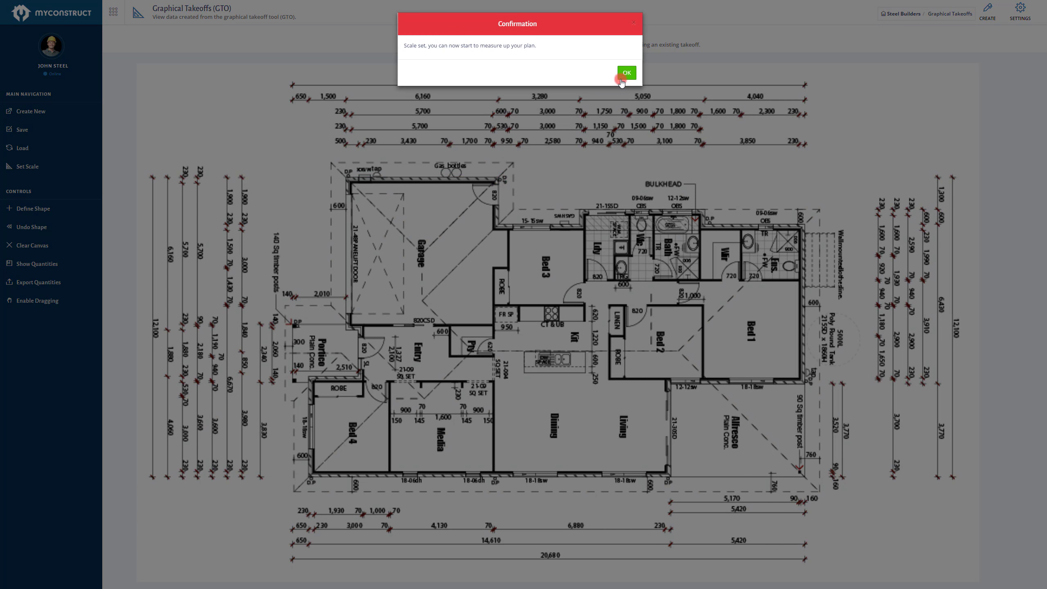
{"action": "left_click", "coordinate": [626, 75]}
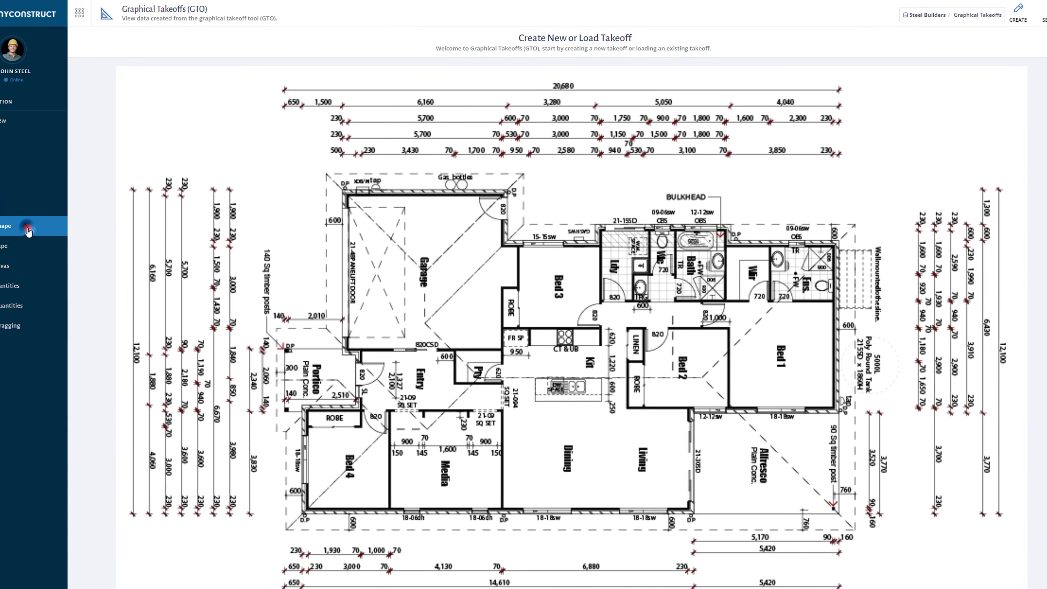
- Define an Area shape for the Carpeting inventory item with a 5px - Medium line weight and start drawing
{"action": "left_click", "coordinate": [83, 210]}
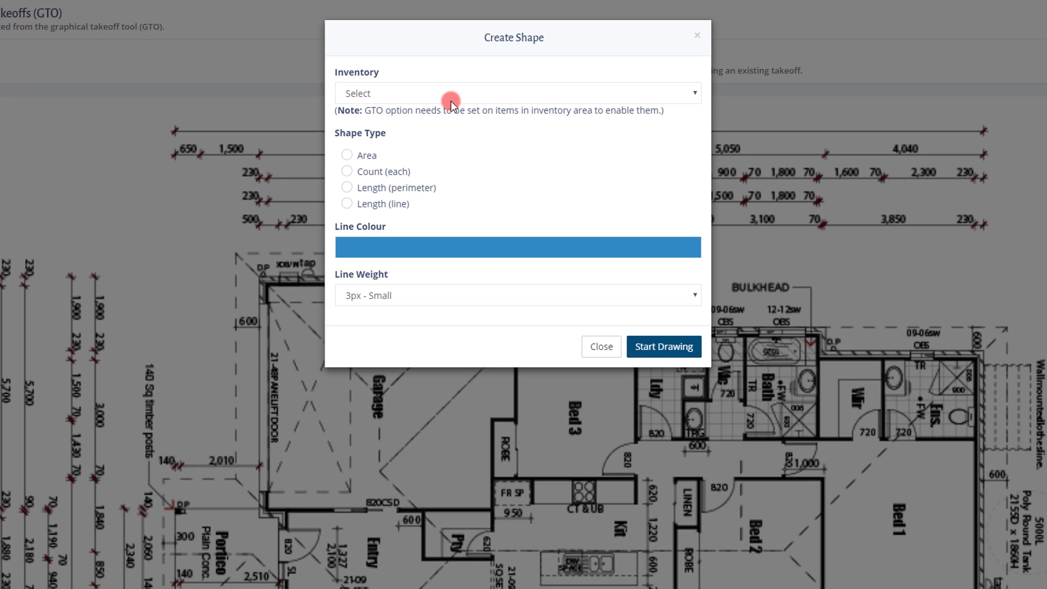
{"action": "left_click", "coordinate": [457, 96]}
{"action": "left_click", "coordinate": [443, 137]}
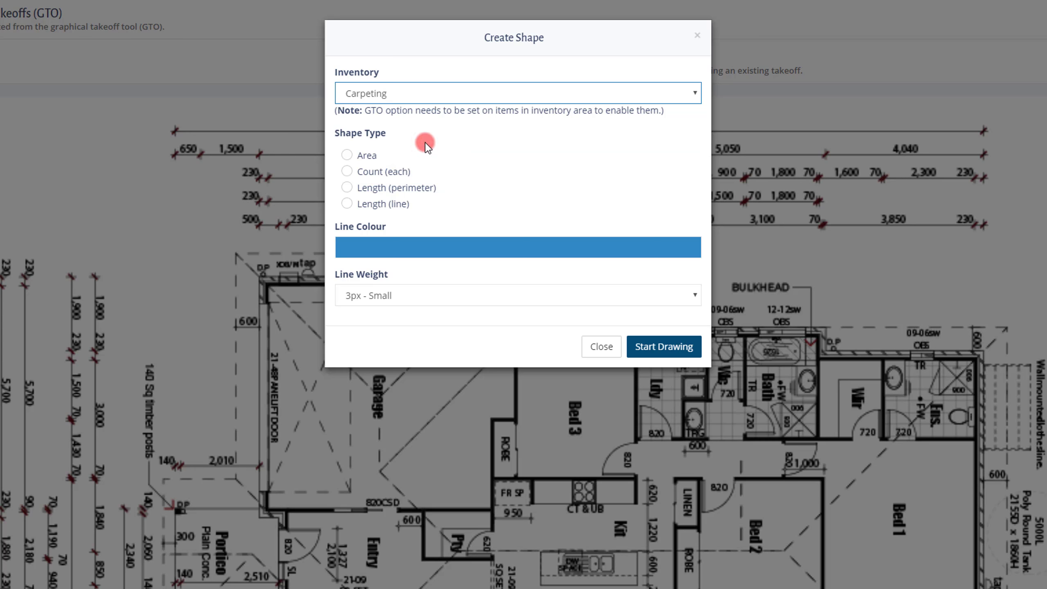
{"action": "left_click", "coordinate": [371, 155]}
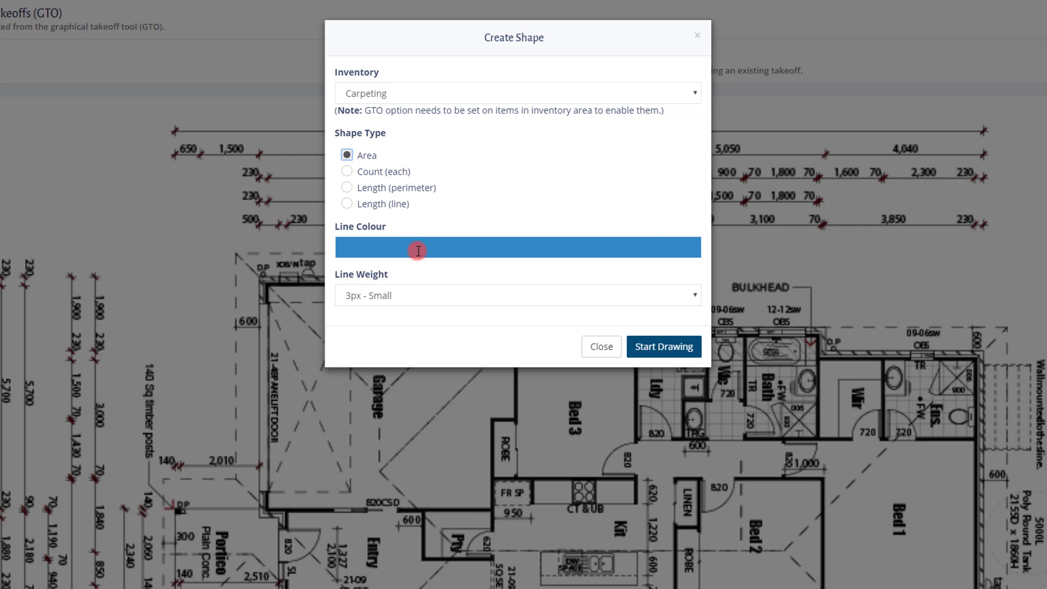
{"action": "left_click", "coordinate": [450, 296]}
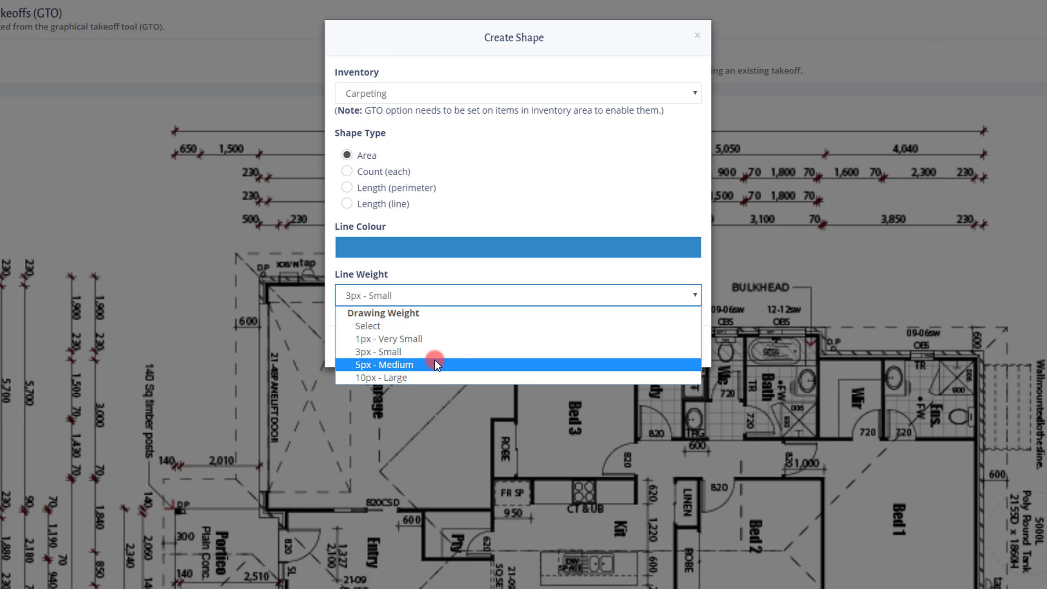
{"action": "left_click", "coordinate": [436, 364]}
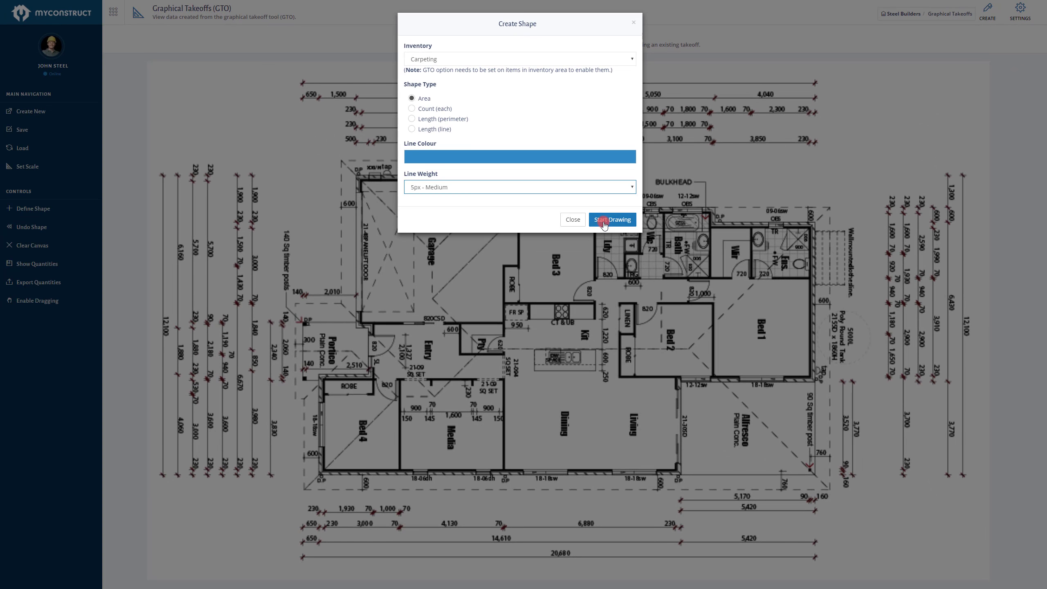
{"action": "left_click", "coordinate": [604, 220]}
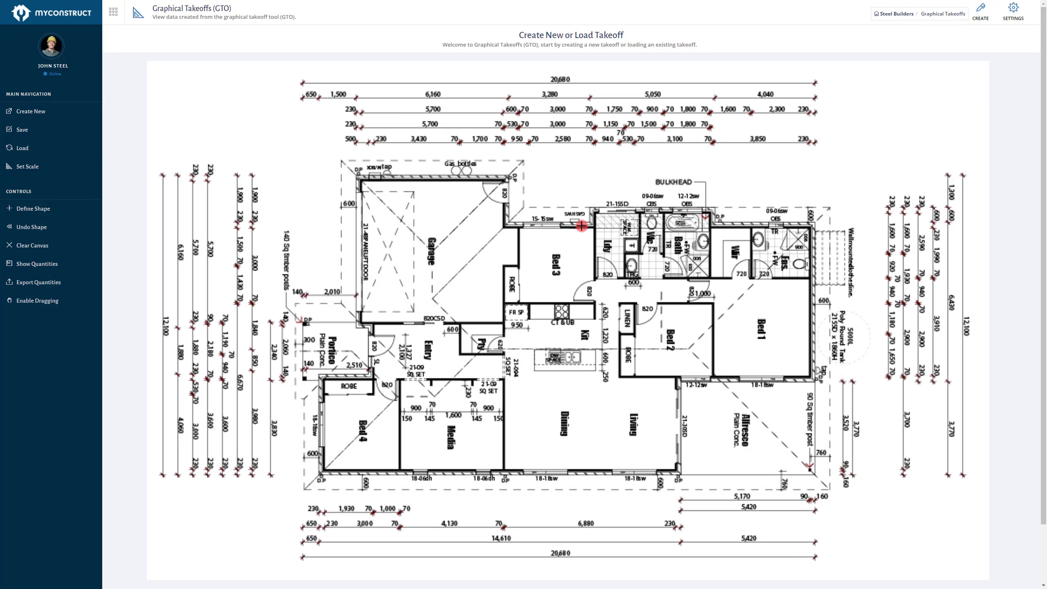
- Trace the Bed 3 room outline along its inner walls as a closed carpeting area
{"action": "left_click", "coordinate": [520, 229]}
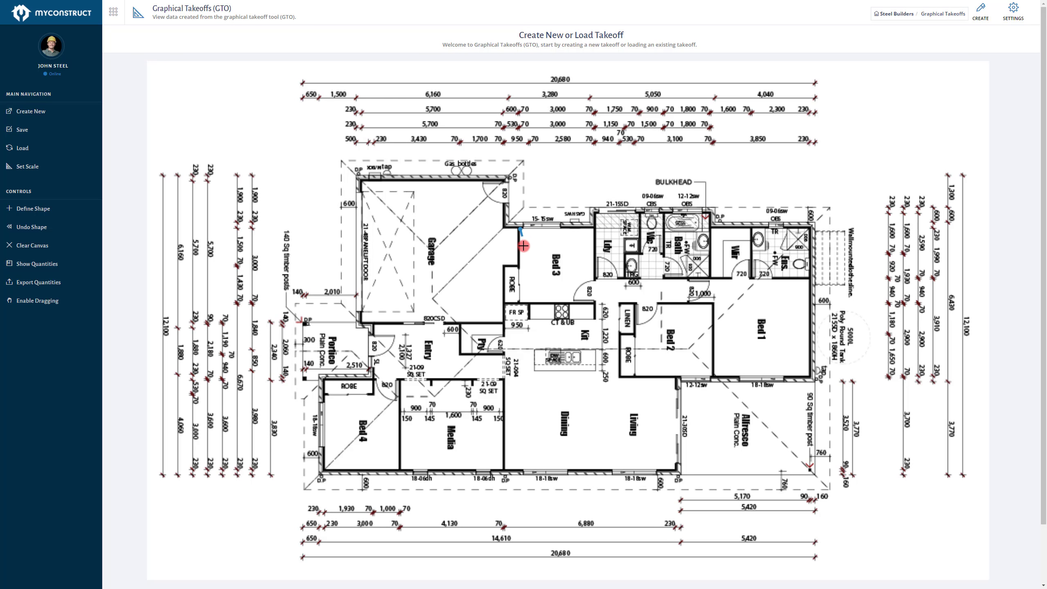
{"action": "left_click", "coordinate": [520, 287]}
{"action": "left_click", "coordinate": [522, 301]}
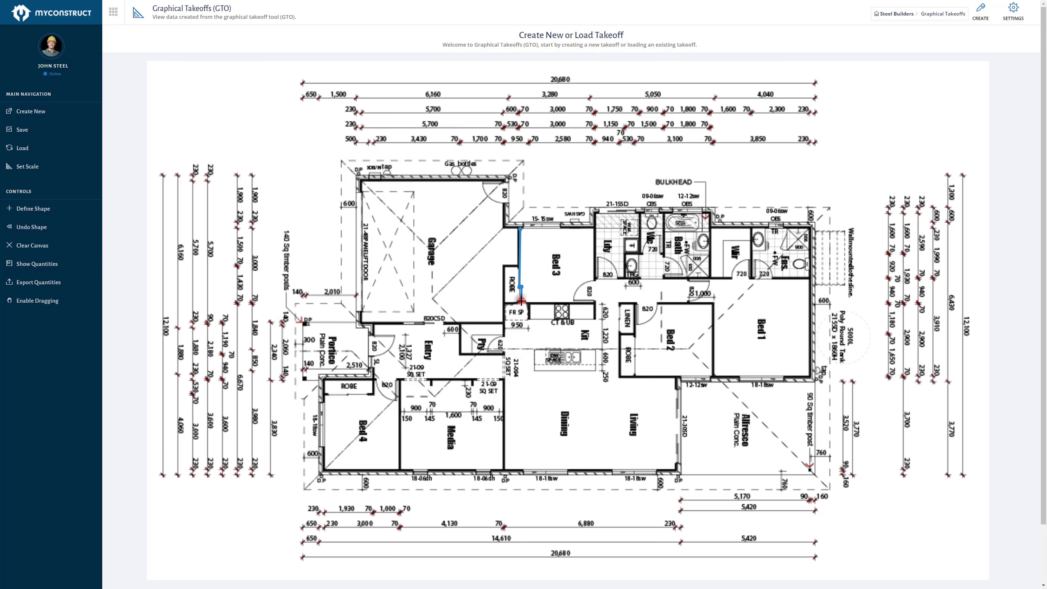
{"action": "left_click", "coordinate": [591, 301]}
{"action": "left_click", "coordinate": [591, 229]}
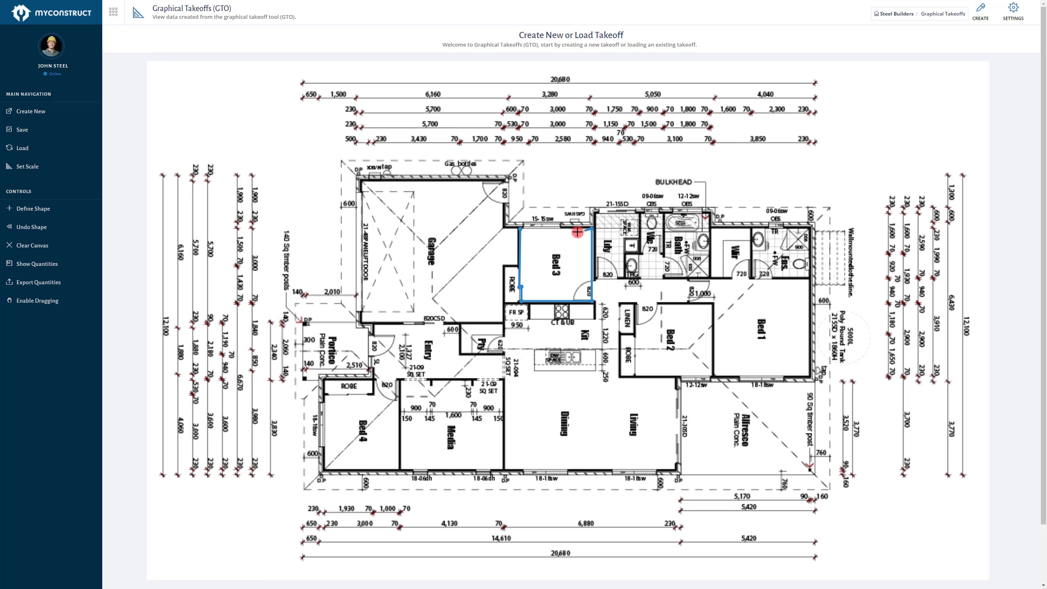
{"action": "left_click", "coordinate": [522, 231]}
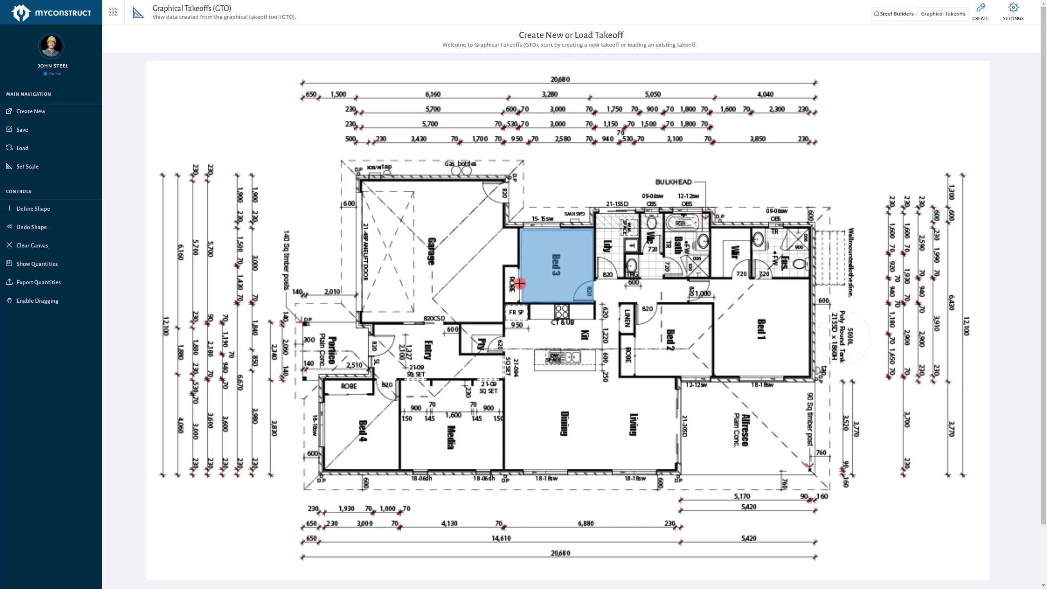
- Define an Area shape for Standard Tiling with an orange line colour and 10px - Large weight, and start drawing
{"action": "left_click", "coordinate": [62, 209]}
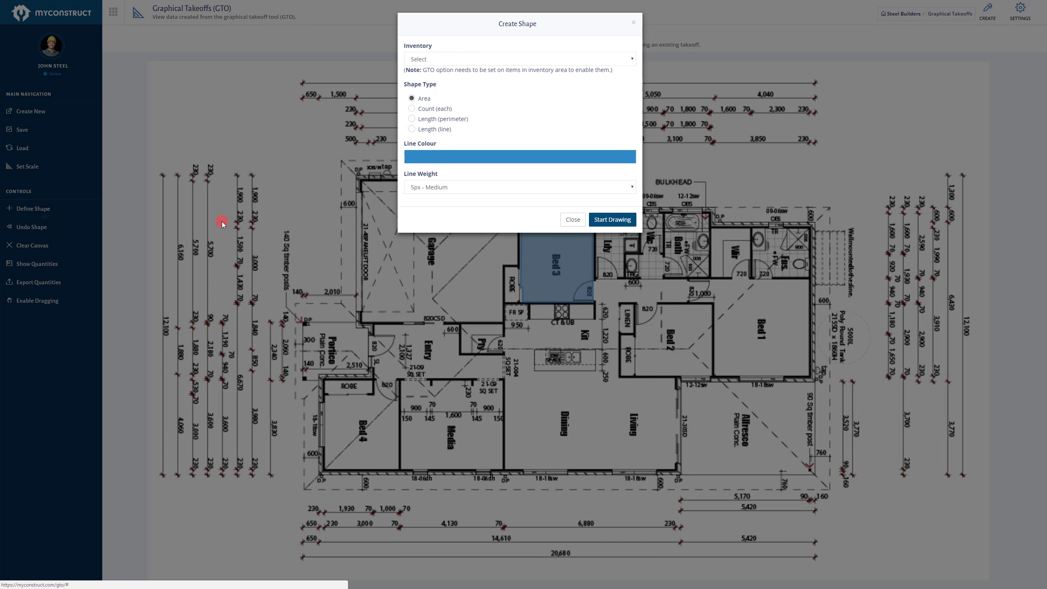
{"action": "left_click", "coordinate": [462, 60]}
{"action": "left_click", "coordinate": [457, 102]}
{"action": "left_click", "coordinate": [439, 155]}
{"action": "left_click_drag", "start_coordinate": [480, 195], "coordinate": [480, 226]}
{"action": "left_click", "coordinate": [470, 177]}
{"action": "left_click", "coordinate": [508, 132]}
{"action": "left_click", "coordinate": [581, 188]}
{"action": "left_click", "coordinate": [562, 238]}
{"action": "left_click", "coordinate": [602, 223]}
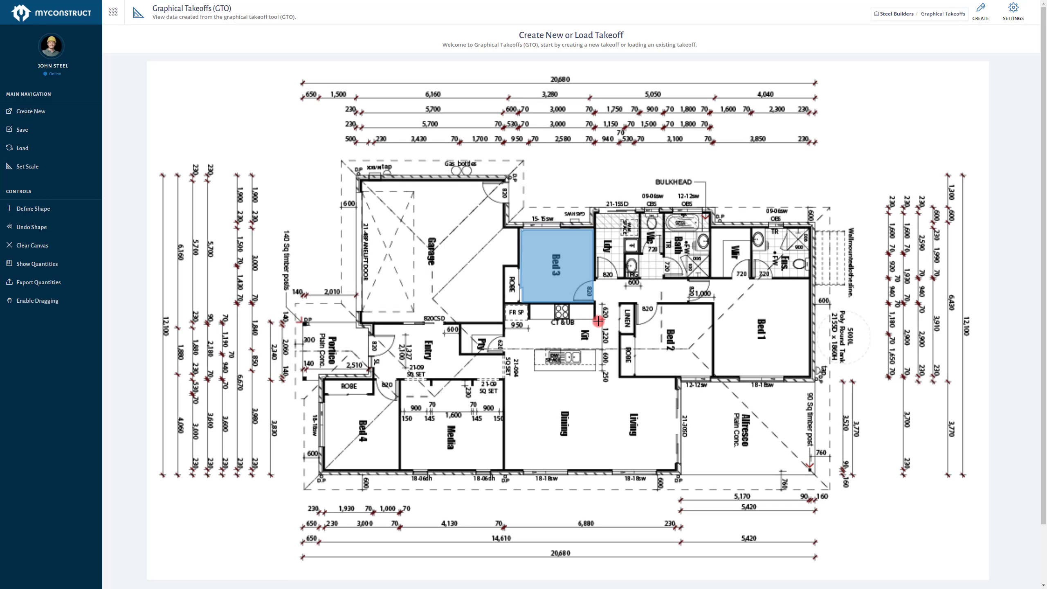
- Trace the kitchen floor strip between the cooktop bench and the sink island as a closed tiling area
{"action": "left_click", "coordinate": [601, 320]}
{"action": "left_click", "coordinate": [505, 320]}
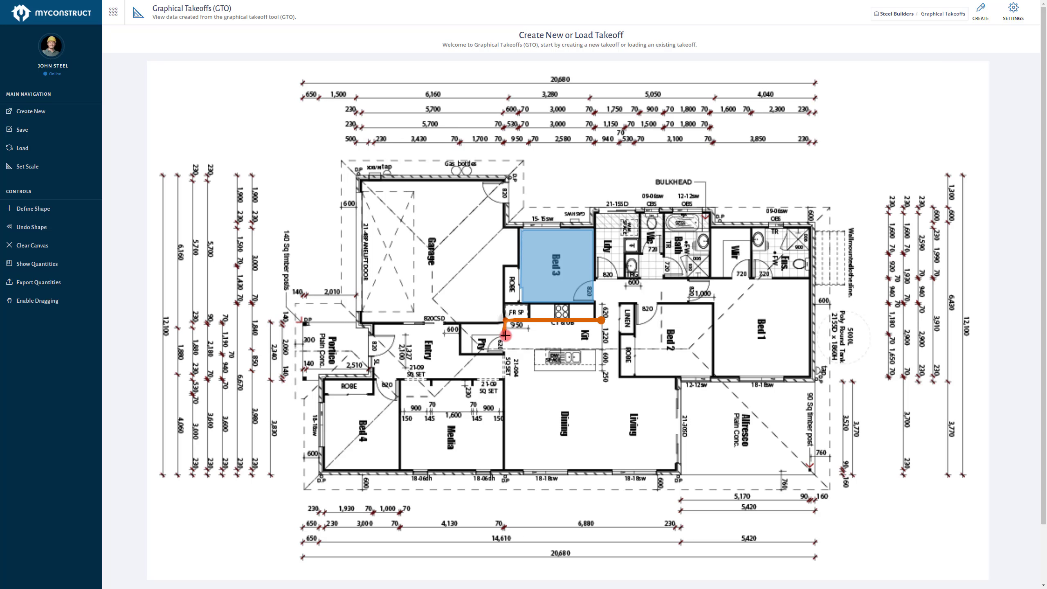
{"action": "left_click", "coordinate": [505, 349]}
{"action": "left_click", "coordinate": [604, 348]}
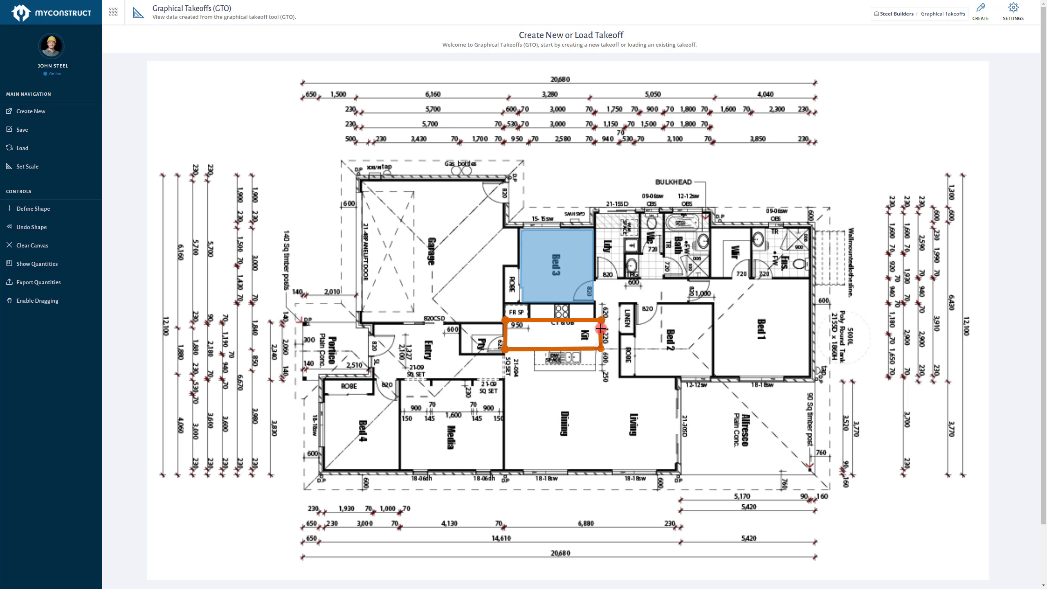
{"action": "left_click", "coordinate": [601, 320]}
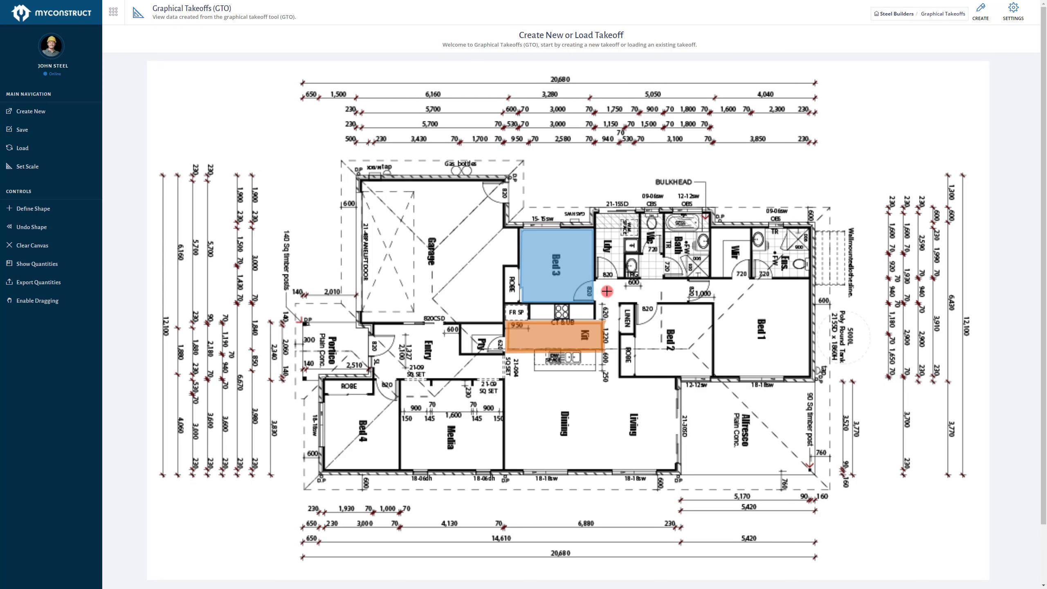
- View the takeoff's detail quantities and check the delete option for Standard Tiling without deleting the item
{"action": "left_click", "coordinate": [78, 262]}
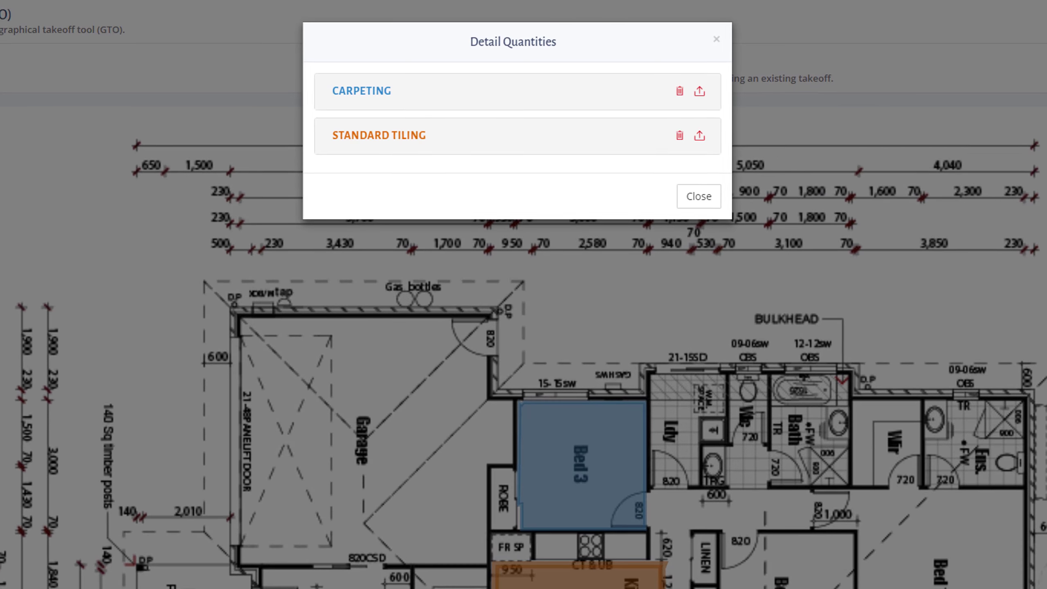
{"action": "left_click", "coordinate": [509, 196]}
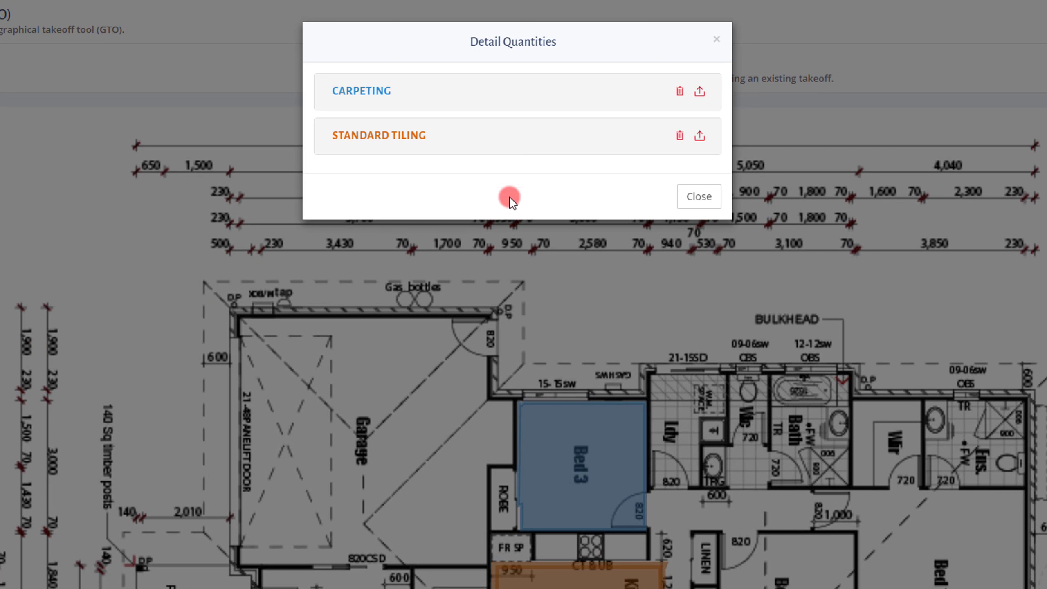
{"action": "left_click", "coordinate": [681, 139]}
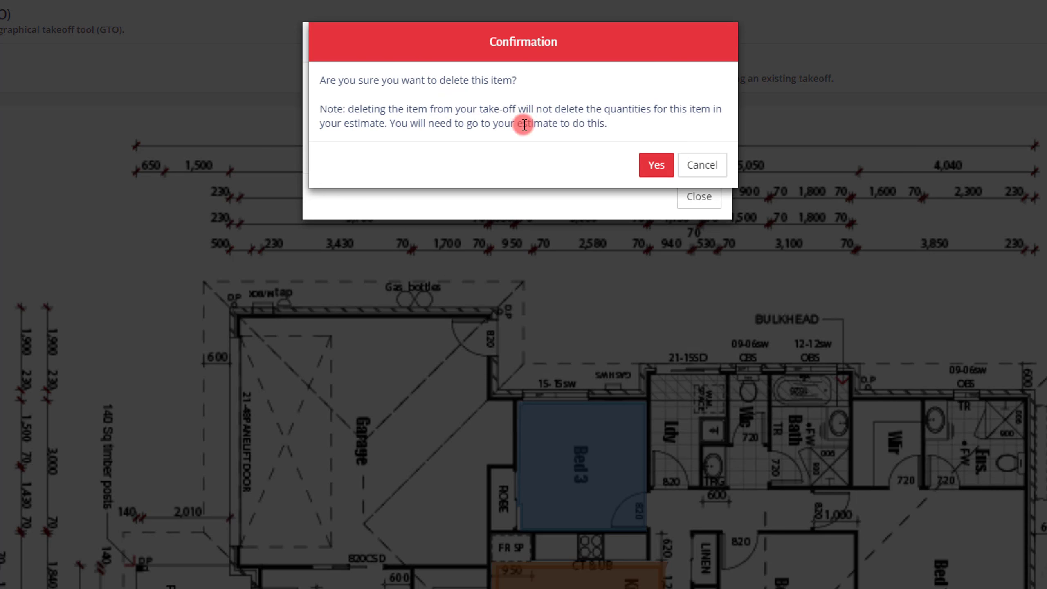
{"action": "left_click", "coordinate": [692, 169]}
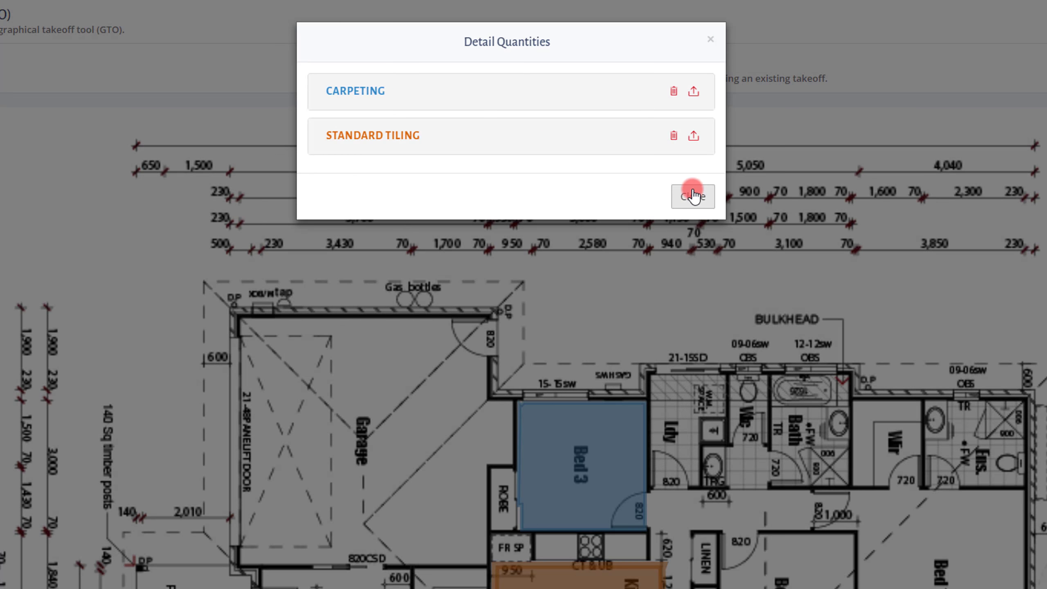
{"action": "left_click", "coordinate": [699, 197]}
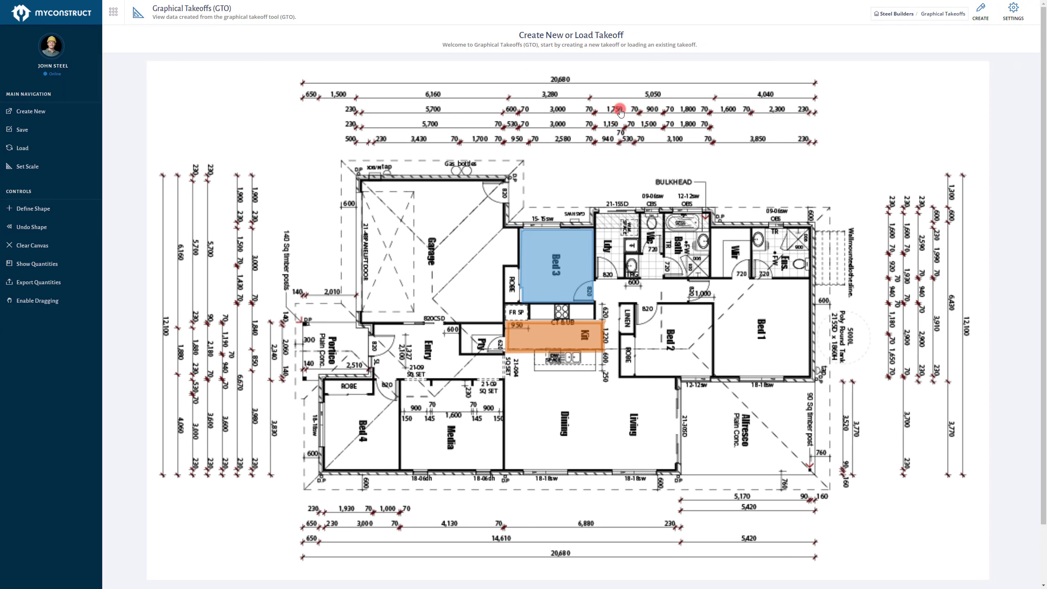
- Save the graphical takeoff and export its quantities to estimate [10]
{"action": "left_click", "coordinate": [58, 132]}
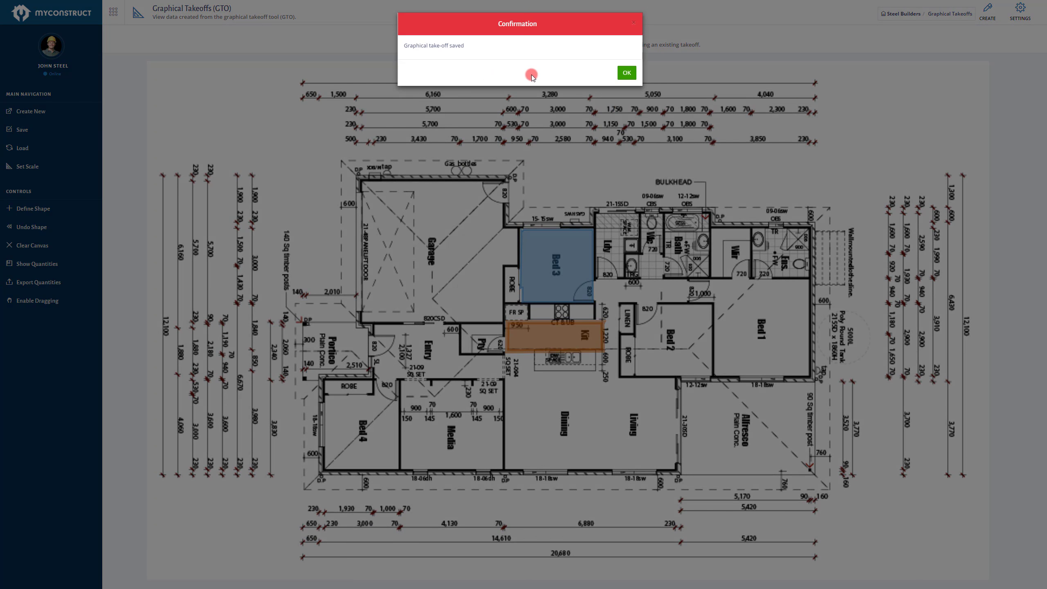
{"action": "left_click", "coordinate": [626, 73]}
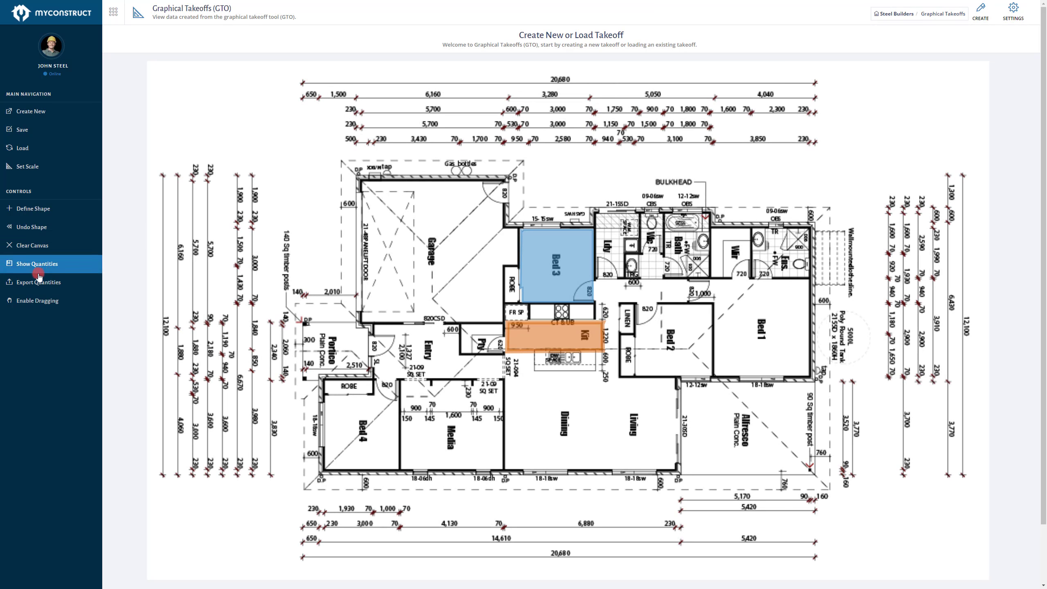
{"action": "left_click", "coordinate": [35, 284]}
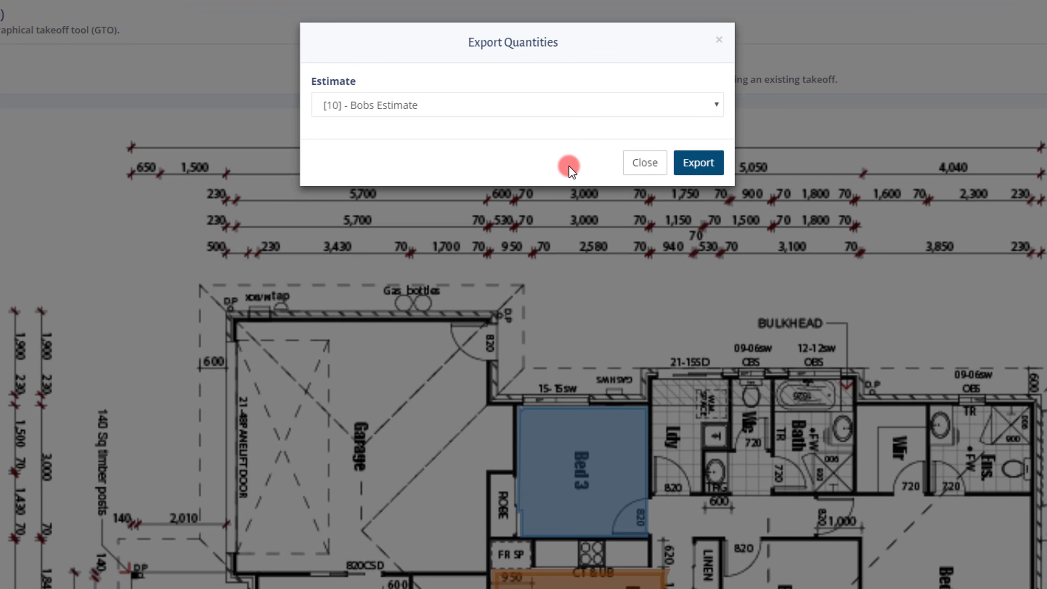
{"action": "left_click", "coordinate": [695, 162]}
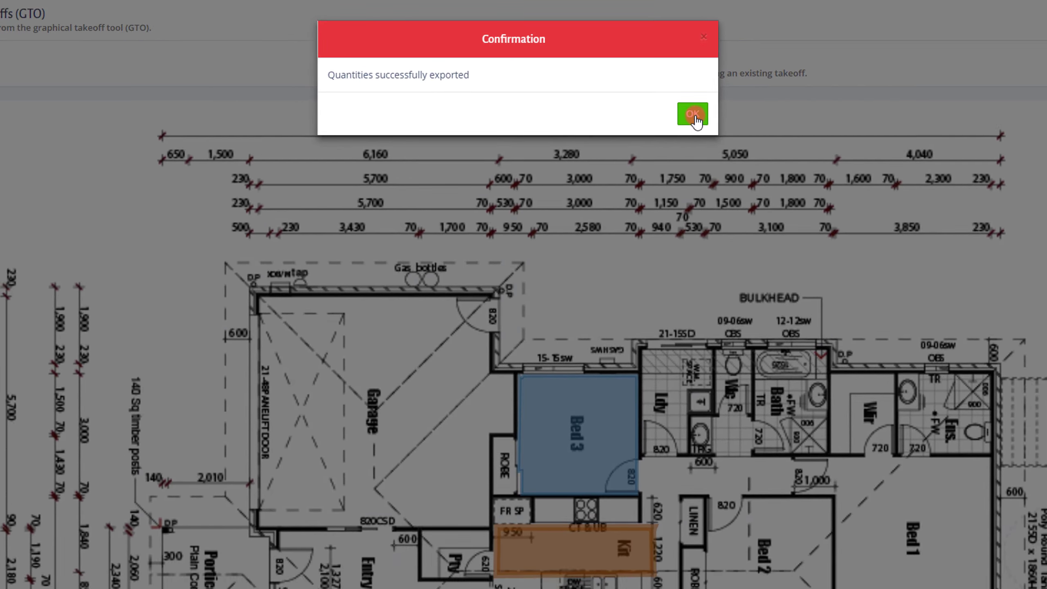
{"action": "left_click", "coordinate": [706, 123]}
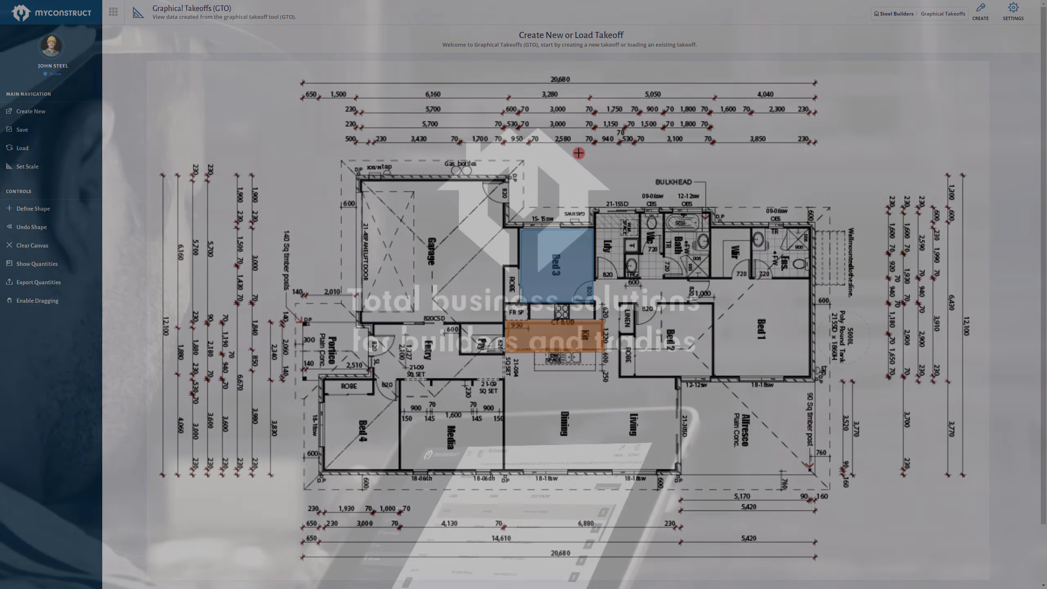